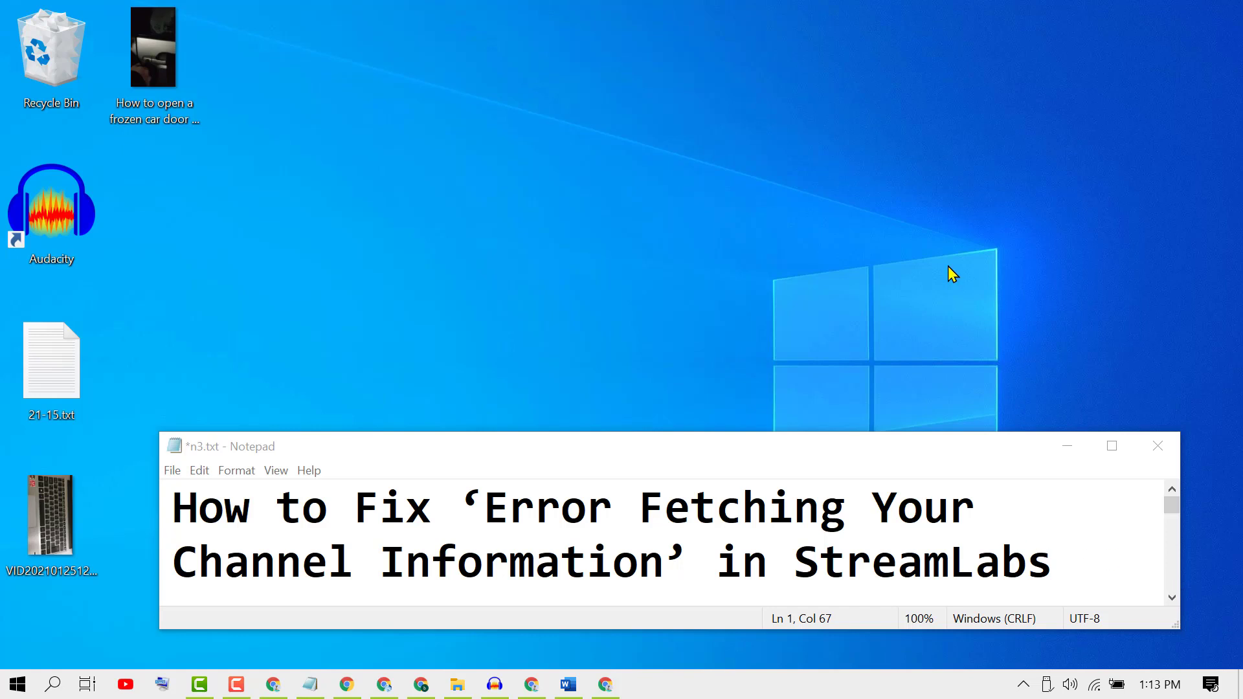
Bring Chrome to the front and open Clear browsing data from the More tools menu.
{"action": "left_click", "coordinate": [605, 685]}
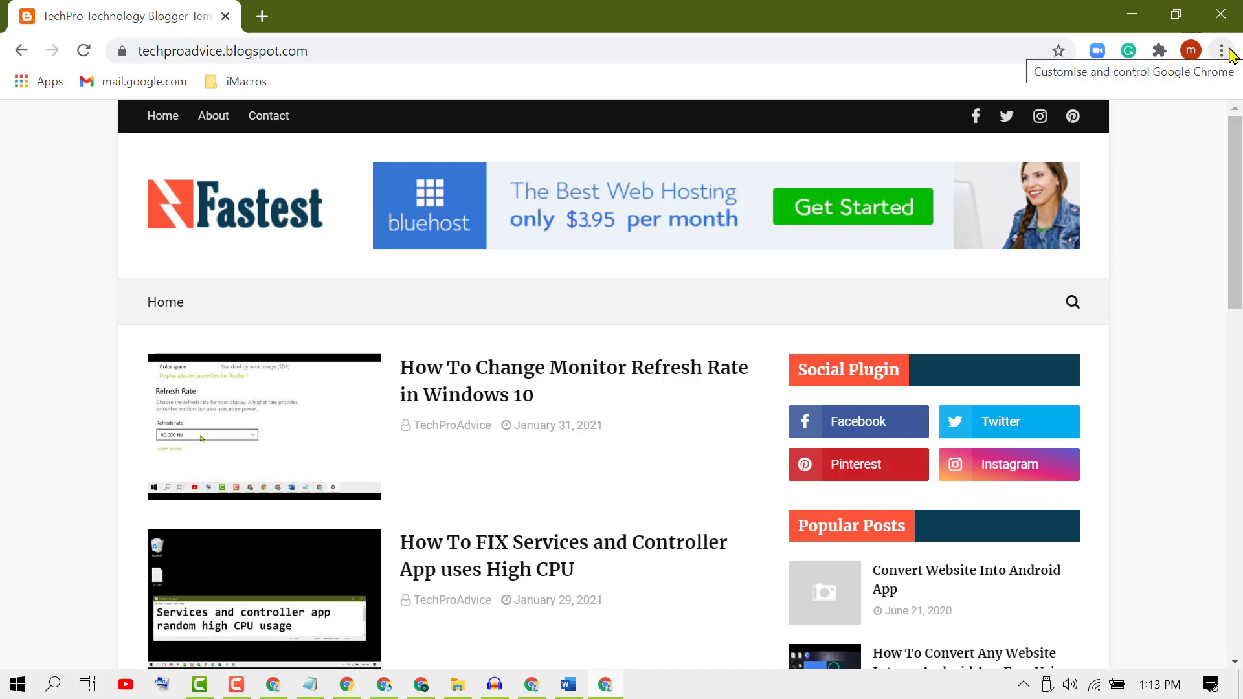
{"action": "left_click", "coordinate": [1224, 51]}
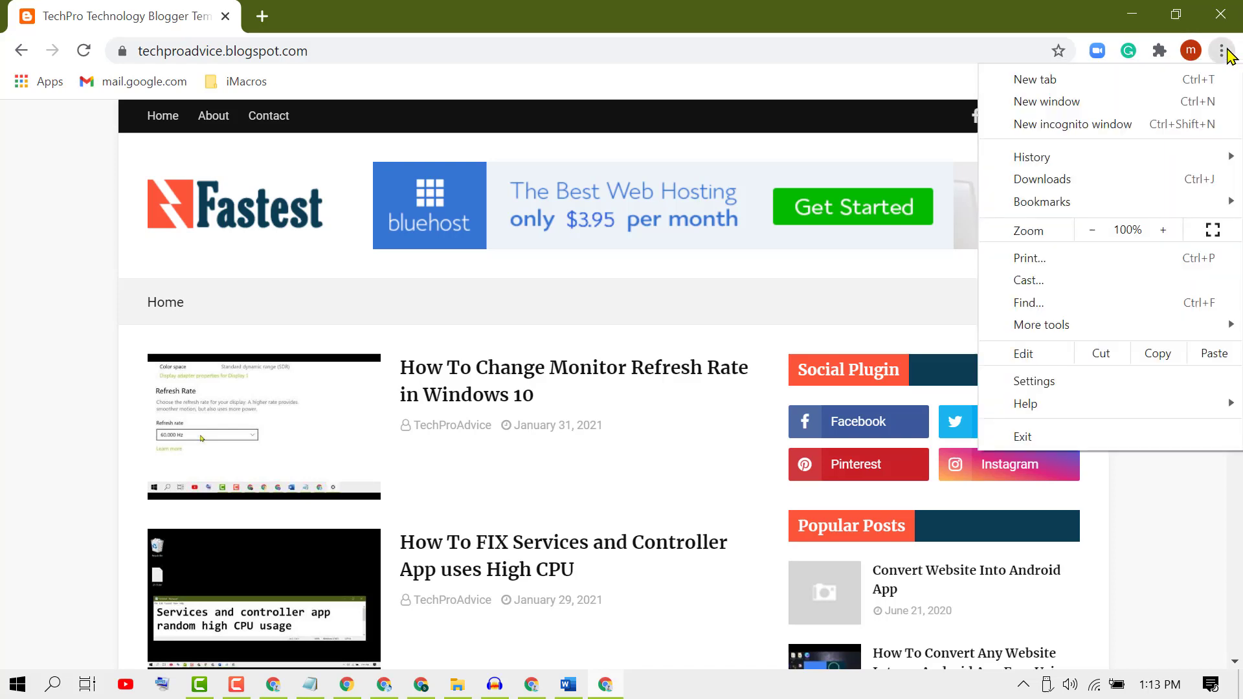
{"action": "mouse_move", "coordinate": [1041, 325]}
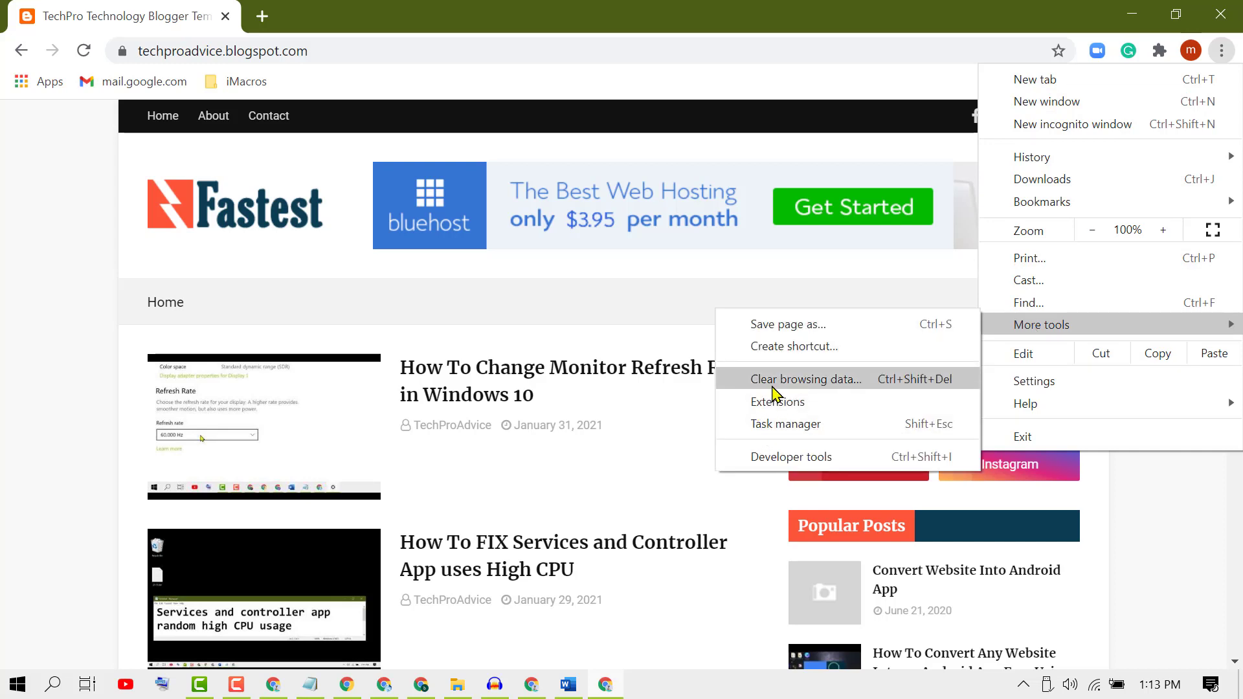
{"action": "left_click", "coordinate": [795, 379]}
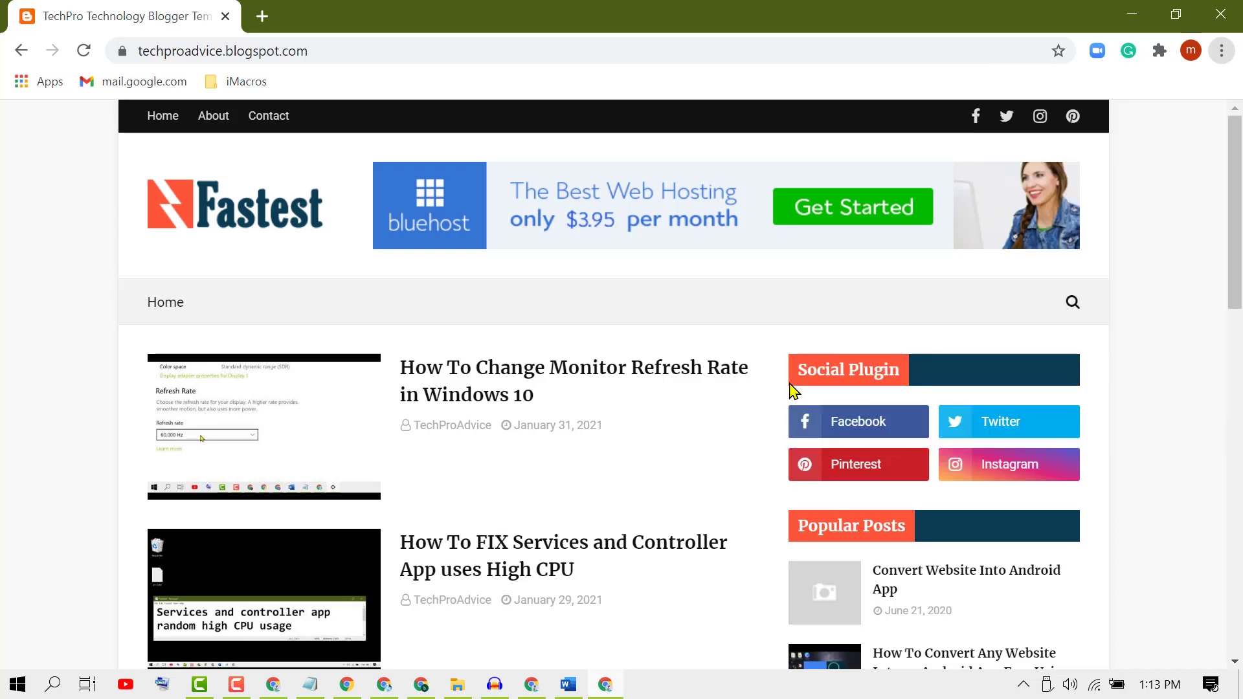
{"action": "scroll", "coordinate": [586, 367], "scroll_direction": "down", "scroll_amount": 2}
{"action": "scroll", "coordinate": [586, 367], "scroll_direction": "up", "scroll_amount": 3}
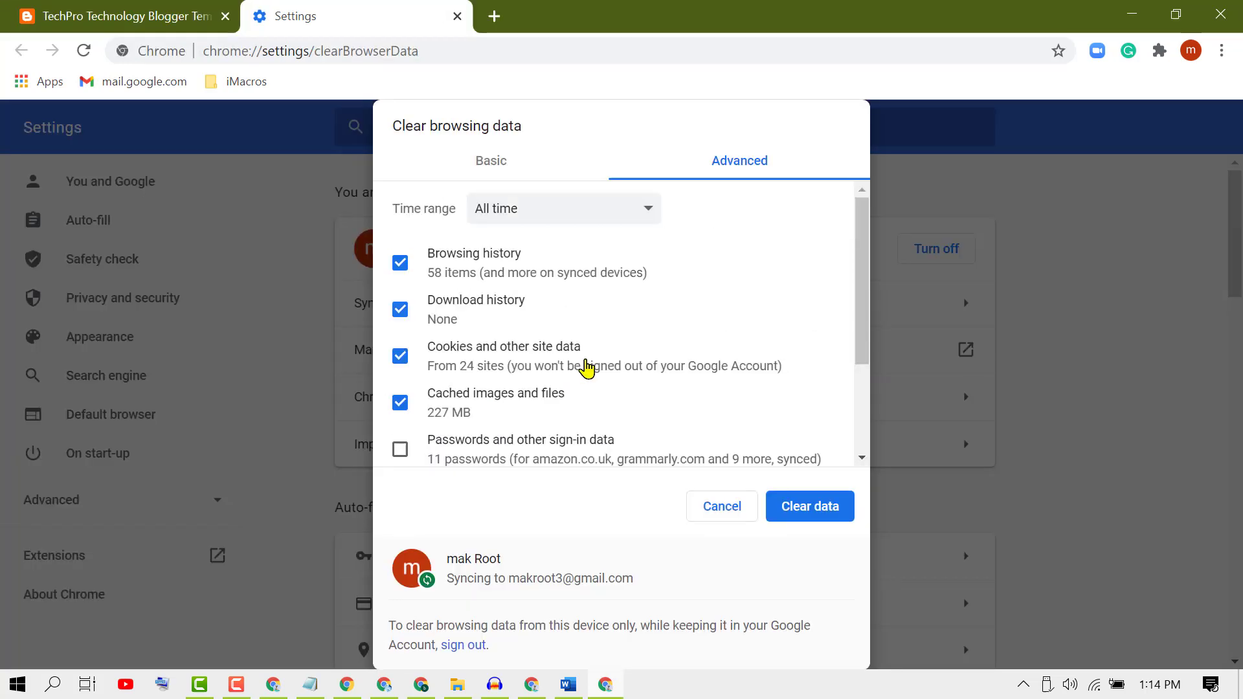
{"action": "scroll", "coordinate": [586, 368], "scroll_direction": "down", "scroll_amount": 2}
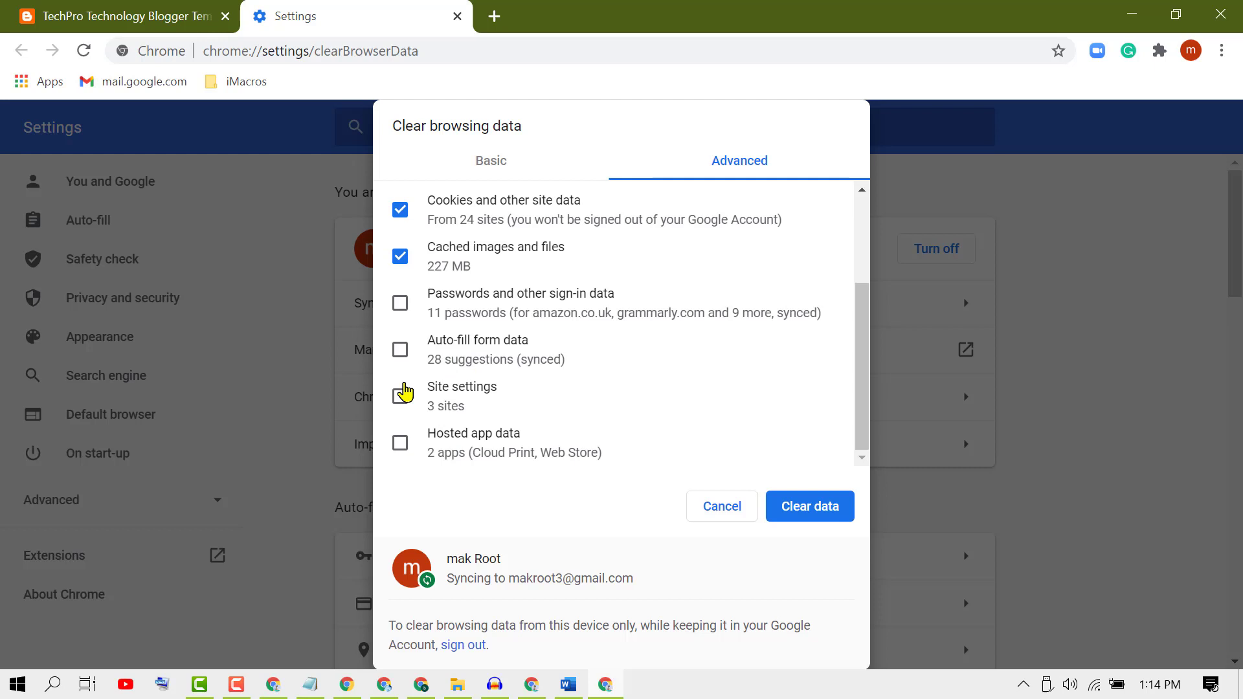
Clear all-time history, cookies, cache and site settings from the Advanced tab.
{"action": "left_click", "coordinate": [400, 397]}
{"action": "scroll", "coordinate": [532, 323], "scroll_direction": "up", "scroll_amount": 3}
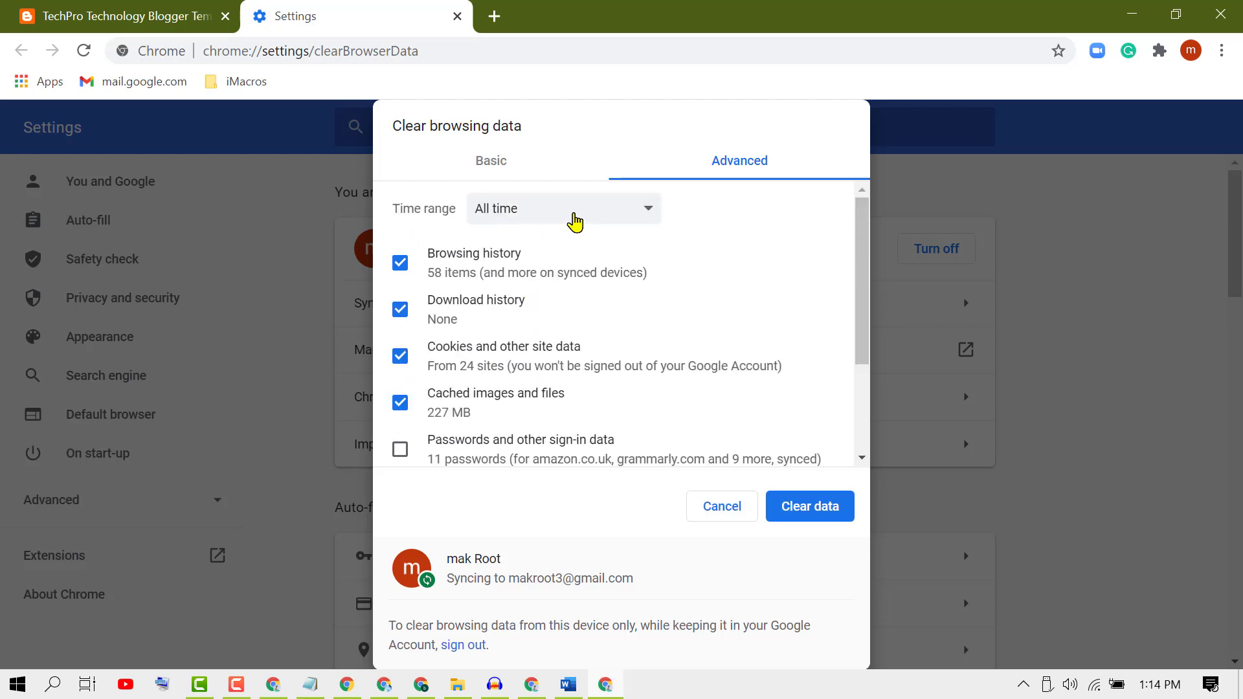
{"action": "left_click", "coordinate": [569, 222]}
{"action": "left_click", "coordinate": [498, 297]}
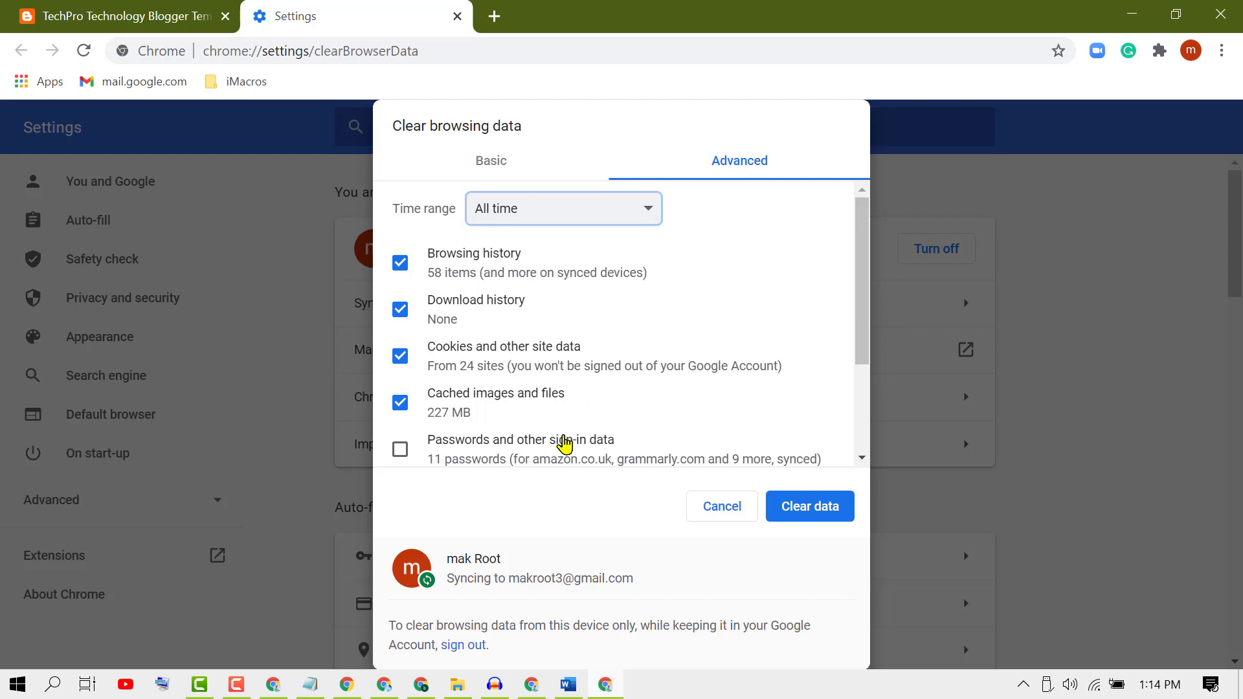
{"action": "scroll", "coordinate": [559, 428], "scroll_direction": "down", "scroll_amount": 3}
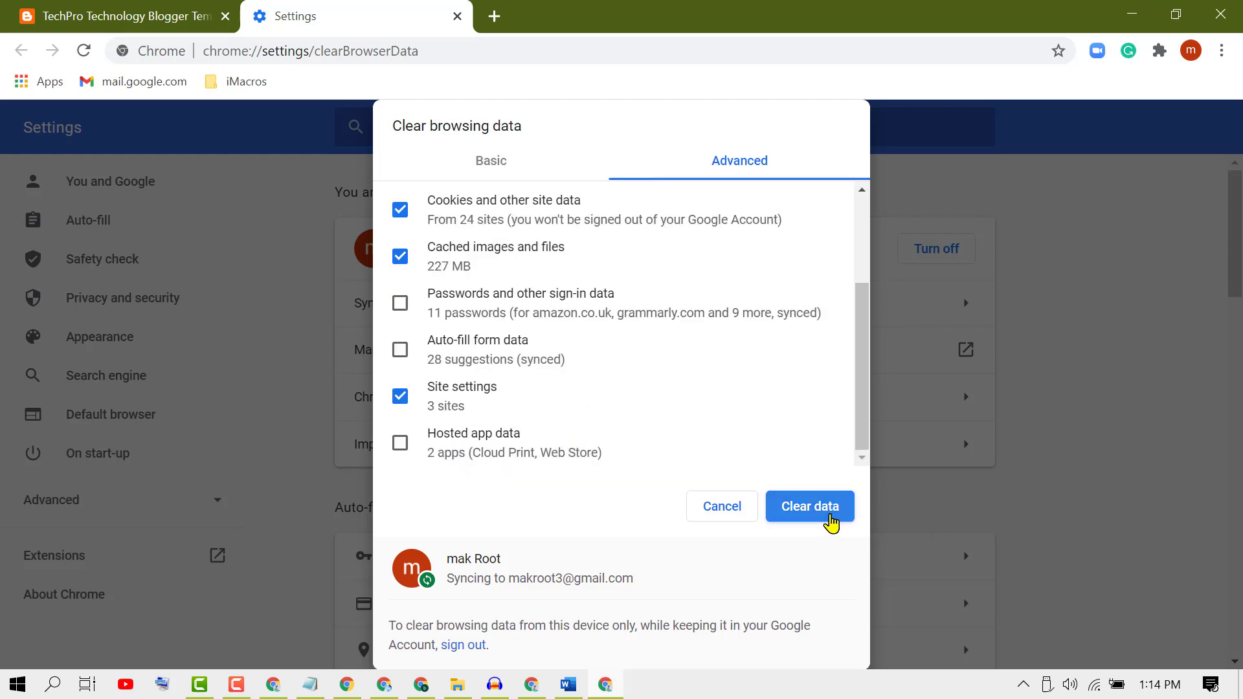
{"action": "left_click", "coordinate": [824, 512]}
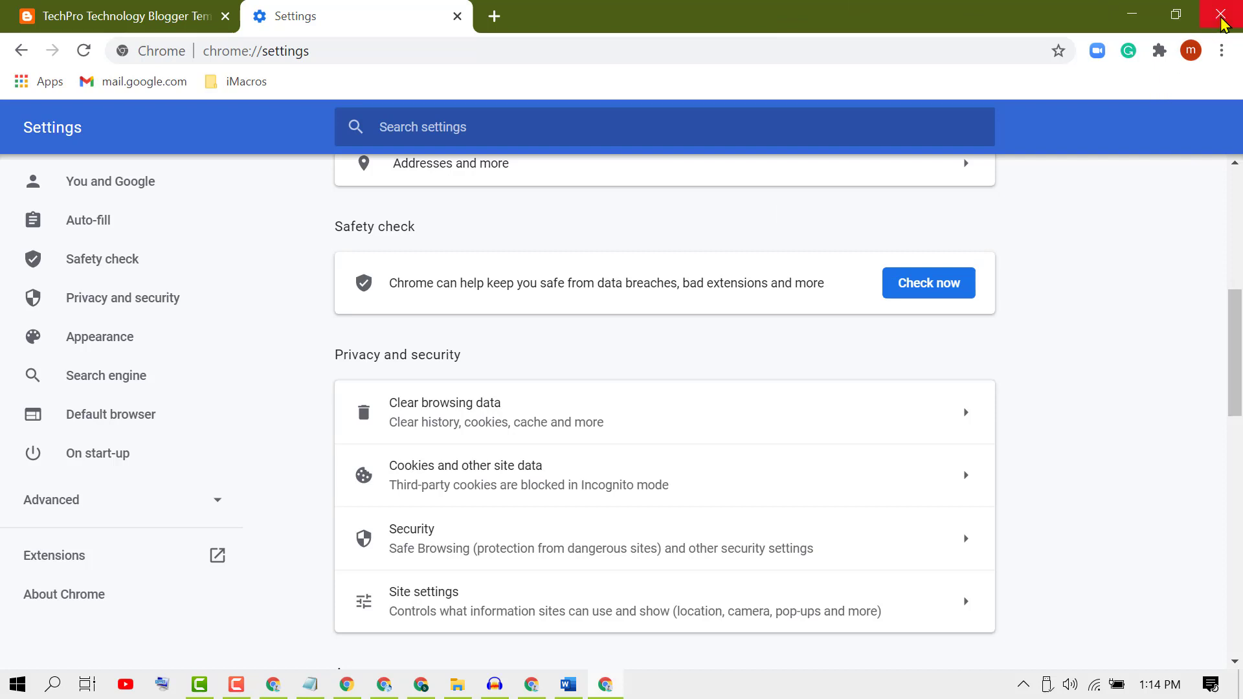
Open a new tab and return to the visual c++ redistributable search results.
{"action": "left_click", "coordinate": [493, 16]}
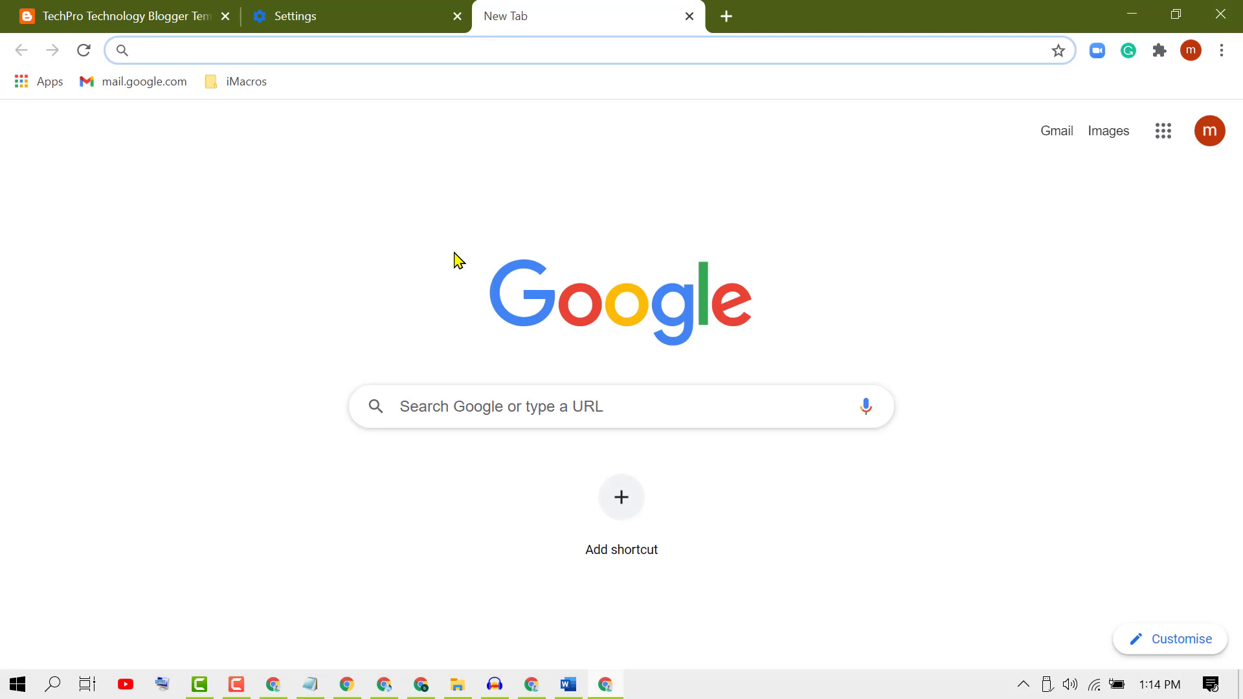
{"action": "type", "text": "google.com/search?q=visual+c%2B%2Bredistributable&rlz=1C1CHBF_en-GBGB930GB931&oq=VISIUL+C%2B%2BRE&aqs=chrome.1.69i57j0i13l4j0i..."}
{"action": "left_click", "coordinate": [418, 18]}
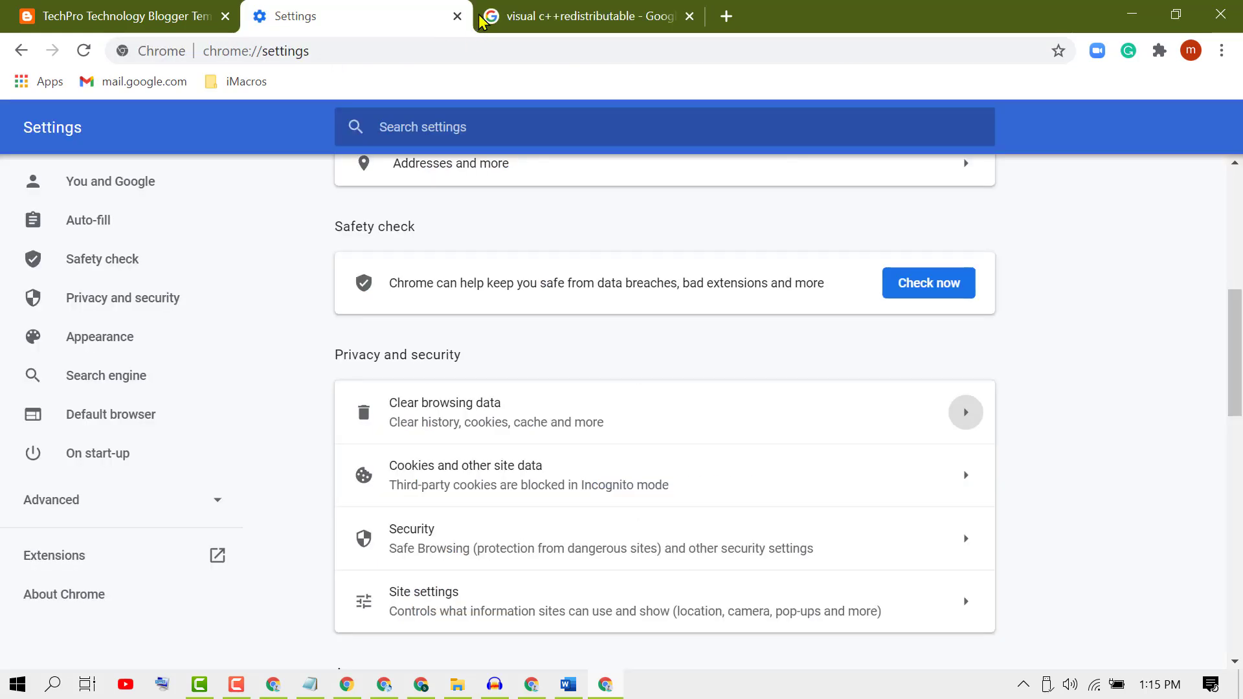
{"action": "left_click", "coordinate": [550, 16]}
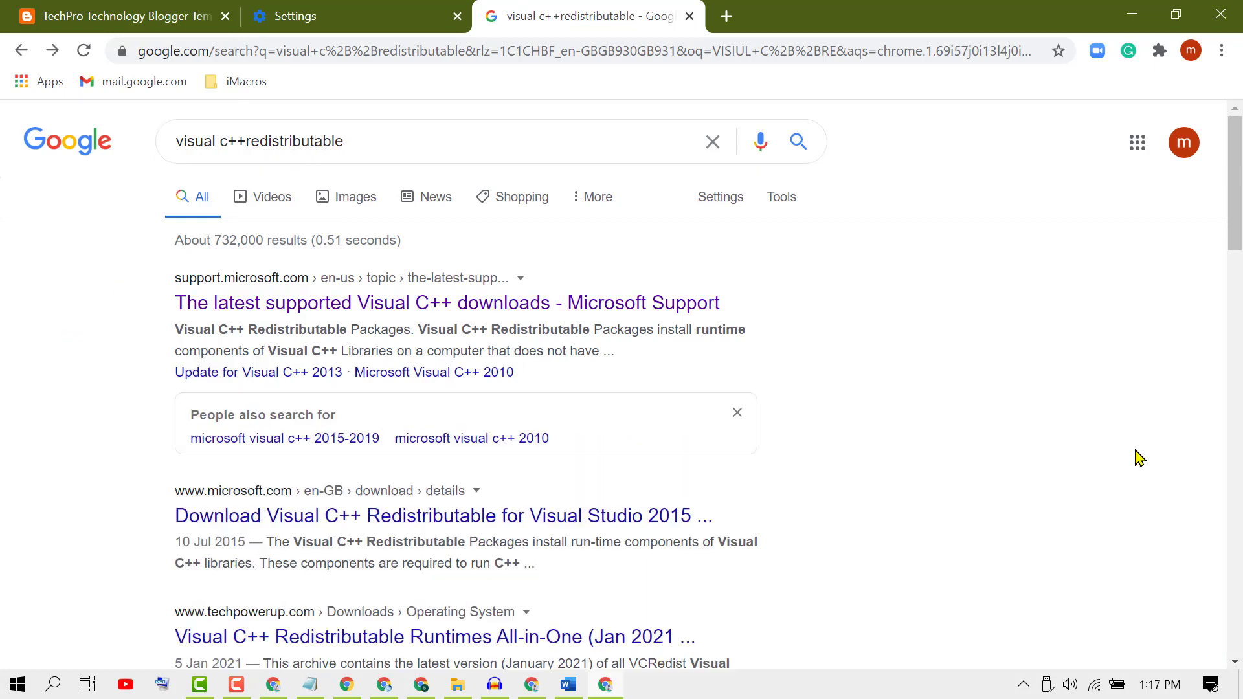
{"action": "scroll", "coordinate": [1138, 457], "scroll_direction": "down", "scroll_amount": 2}
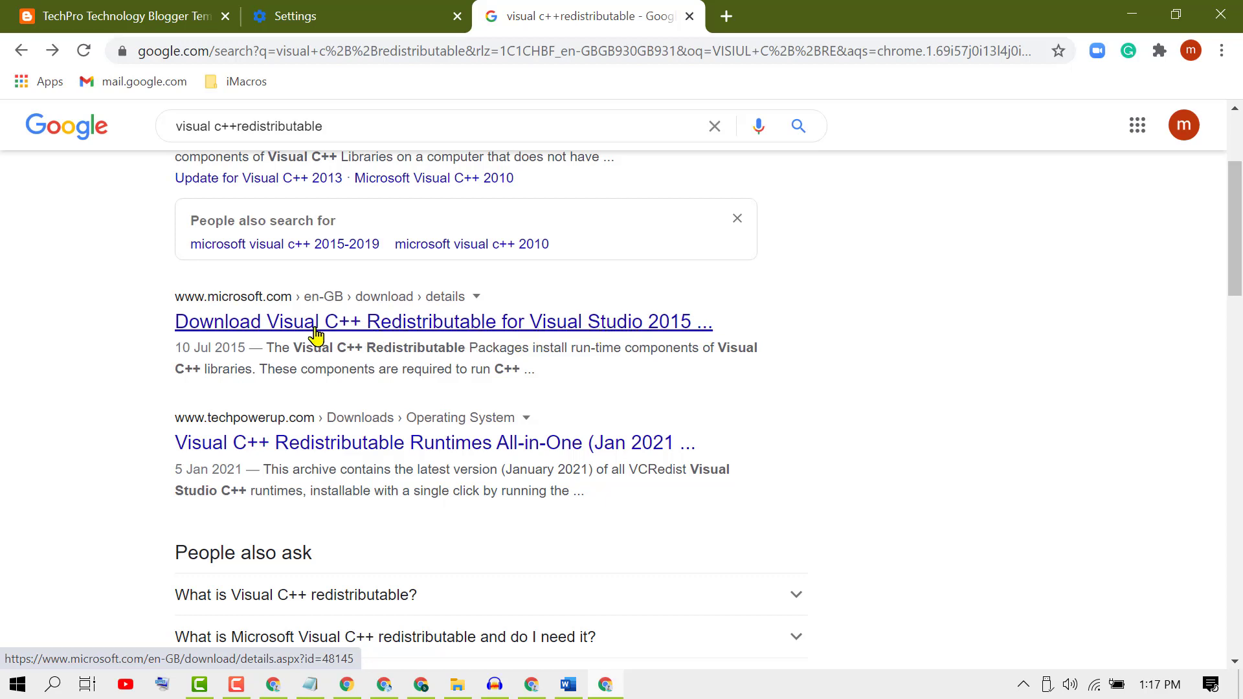
Open Microsoft's Visual Studio 2015 redistributable page and keep English as the download language.
{"action": "left_click", "coordinate": [339, 332]}
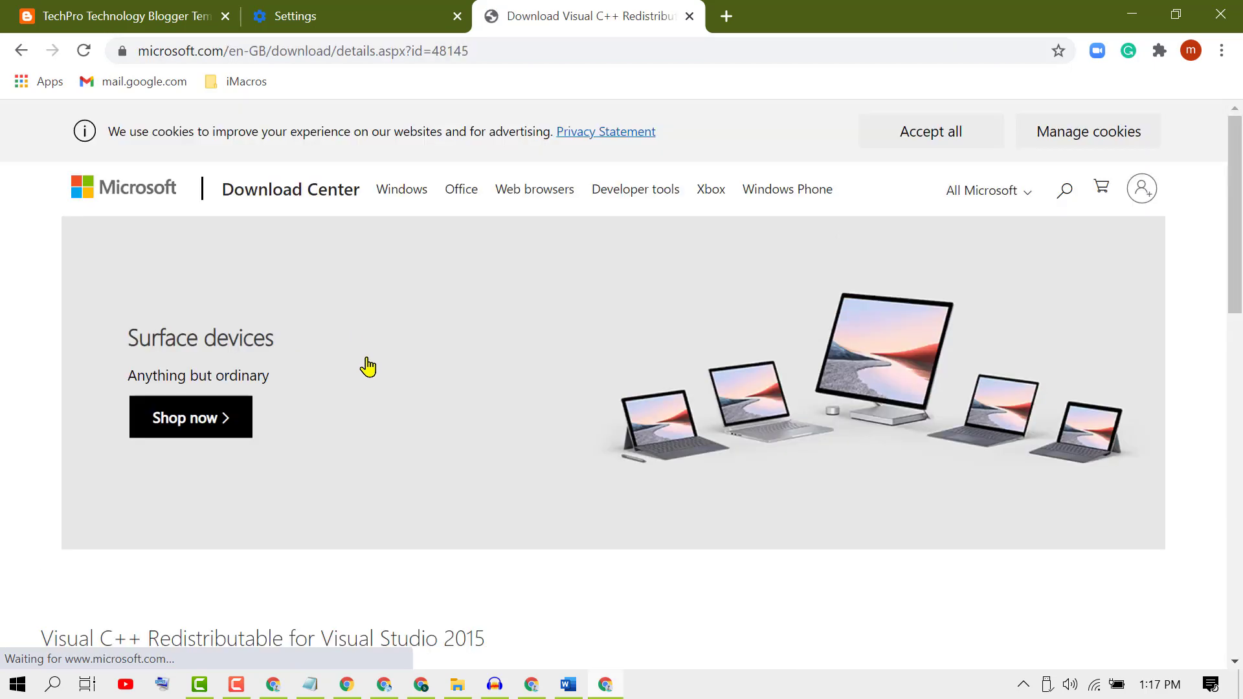
{"action": "scroll", "coordinate": [364, 364], "scroll_direction": "down", "scroll_amount": 3}
{"action": "scroll", "coordinate": [367, 366], "scroll_direction": "down", "scroll_amount": 2}
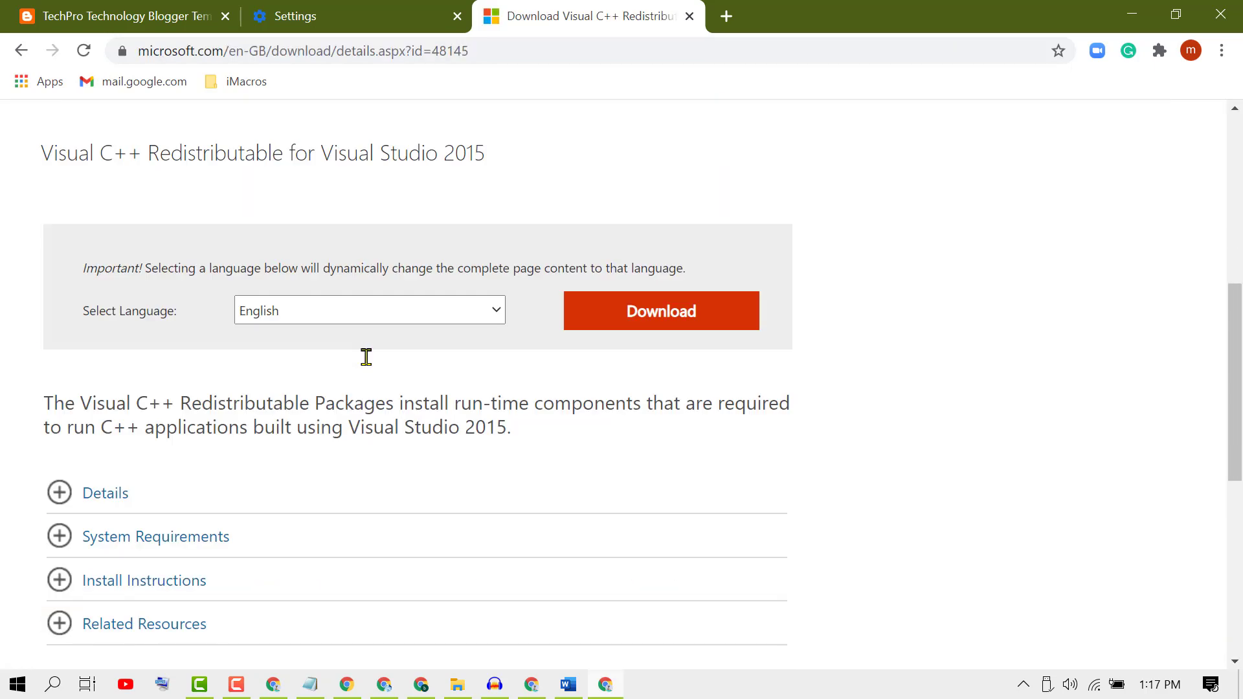
{"action": "left_click", "coordinate": [365, 313]}
{"action": "left_click", "coordinate": [364, 315]}
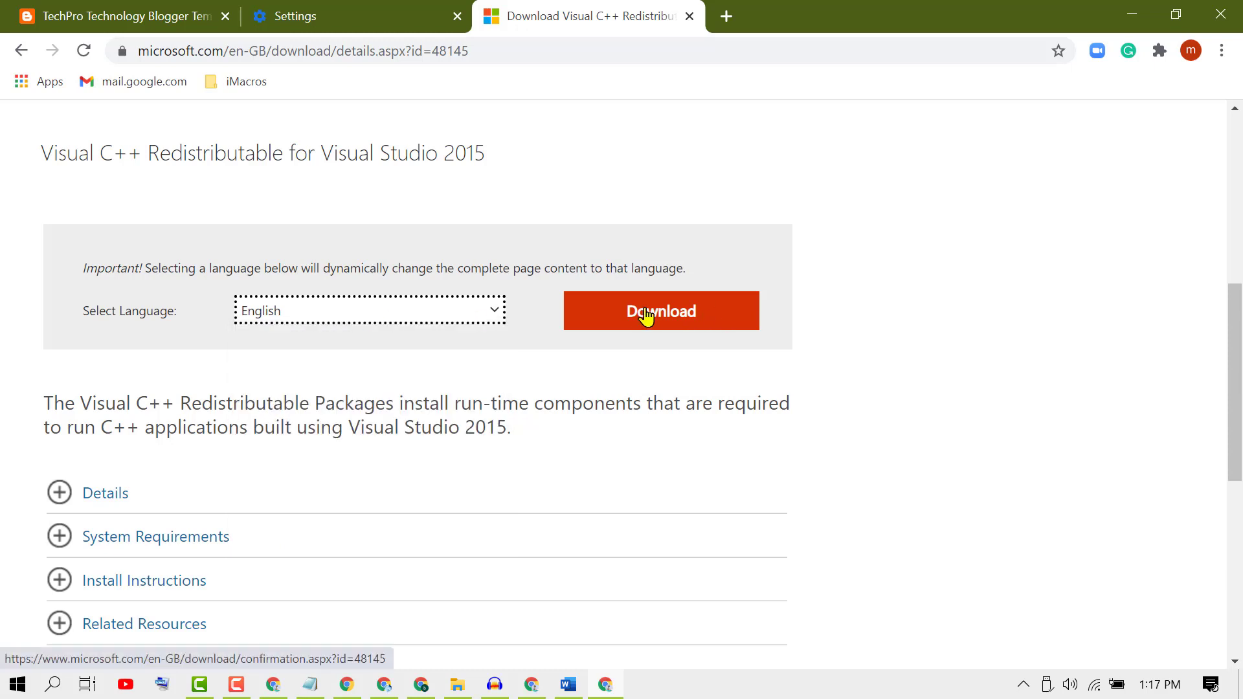
Choose vc_redist.x64.exe from the file list and download it.
{"action": "left_click", "coordinate": [677, 320]}
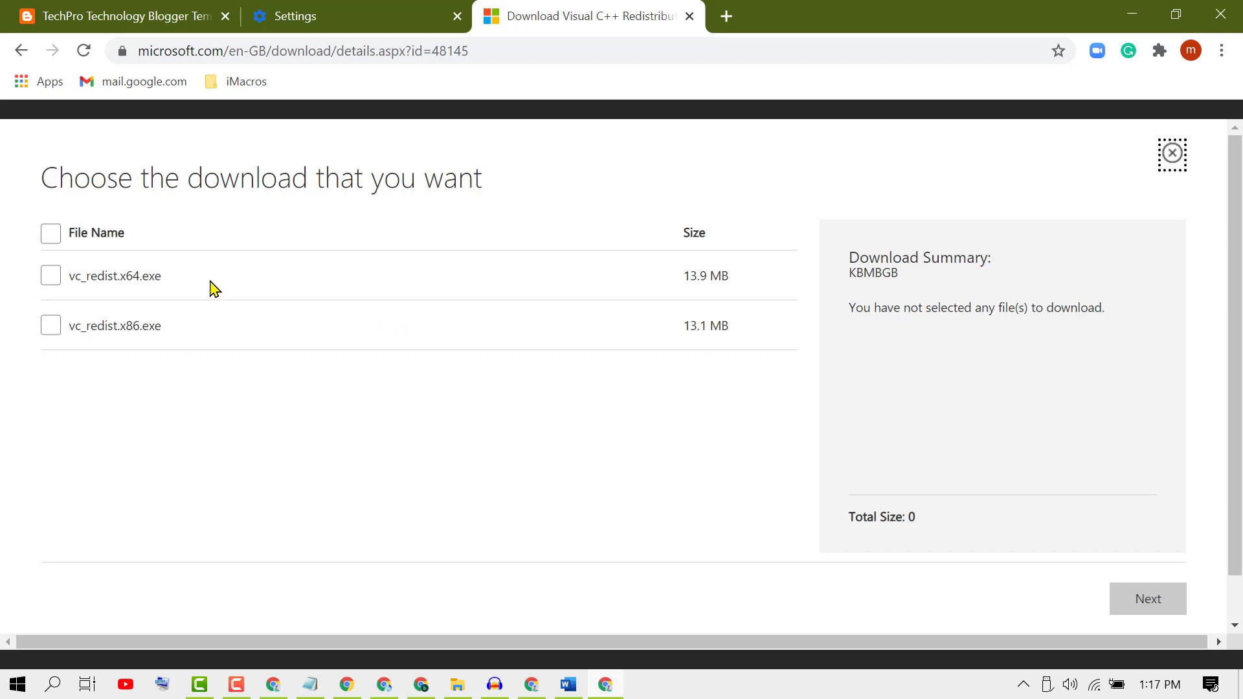
{"action": "left_click", "coordinate": [51, 281]}
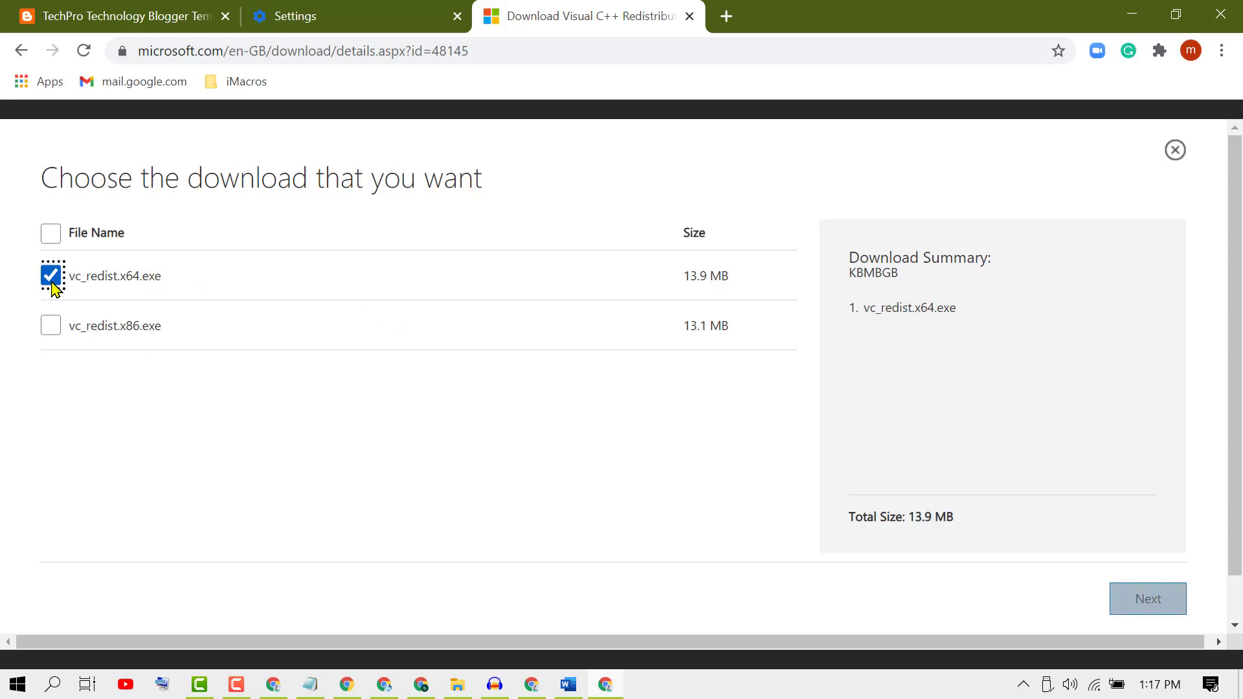
{"action": "left_click", "coordinate": [51, 282]}
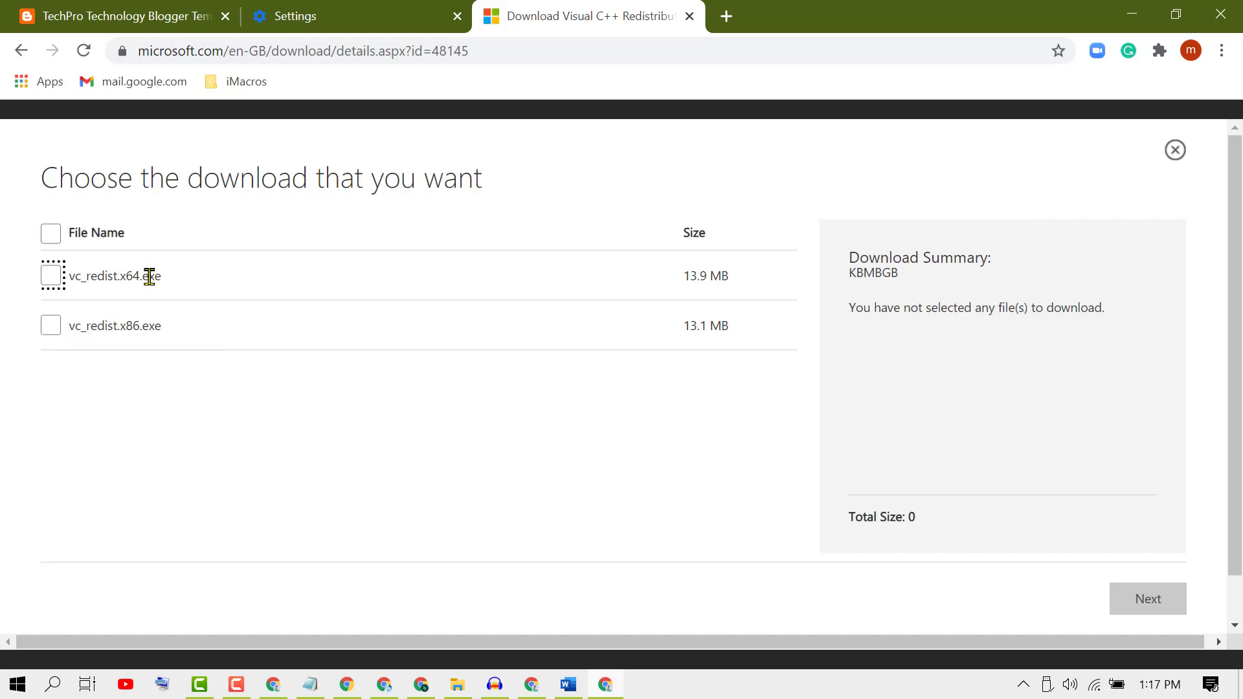
{"action": "left_click", "coordinate": [58, 289]}
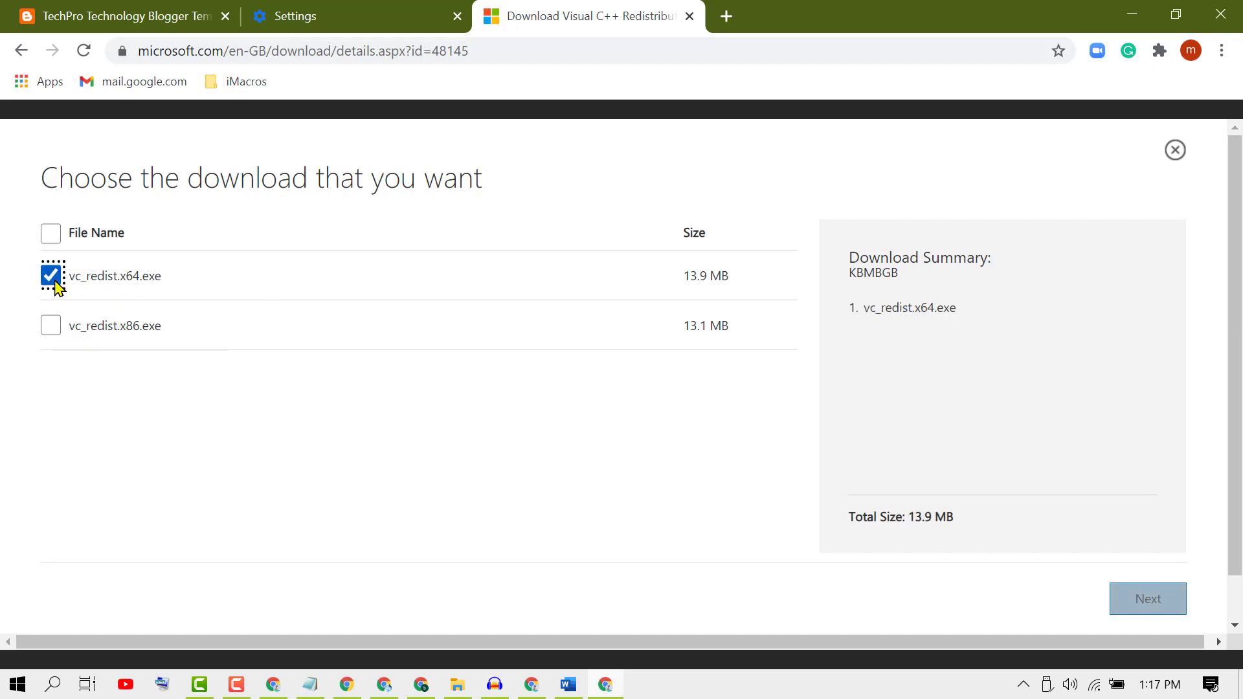
{"action": "left_click", "coordinate": [1152, 607]}
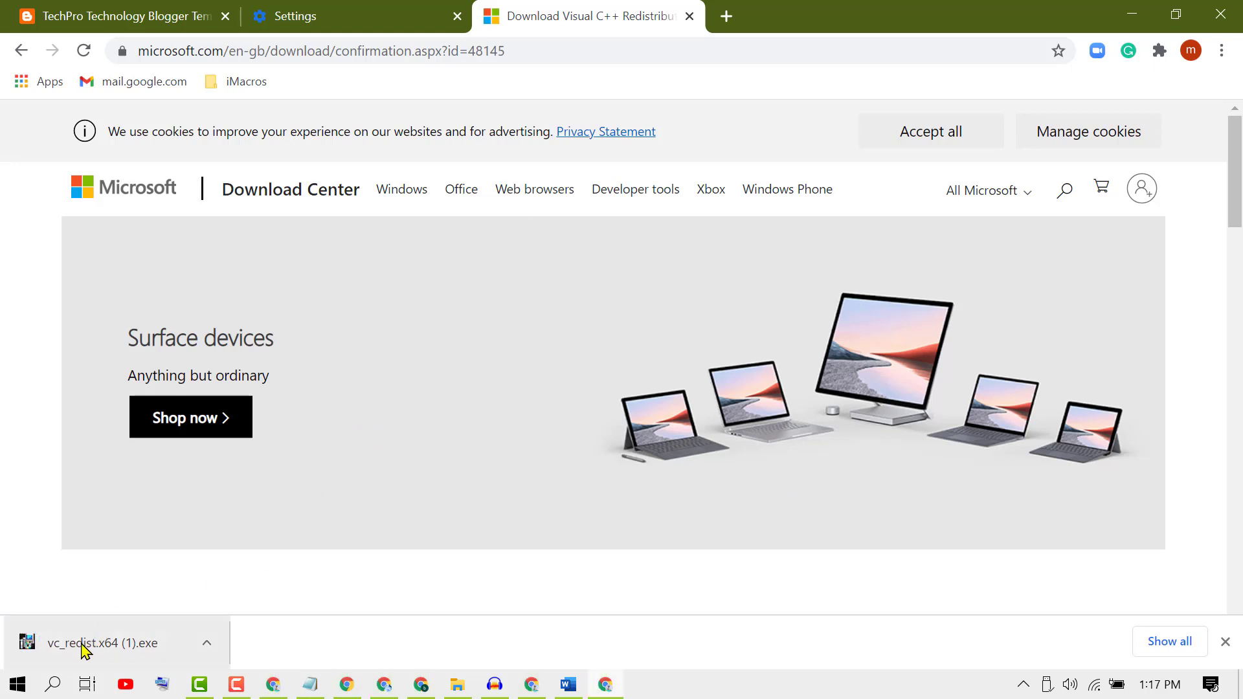
Run vc_redist.x64.exe, accept the license, install, and close the already-installed failure message.
{"action": "left_click", "coordinate": [83, 648]}
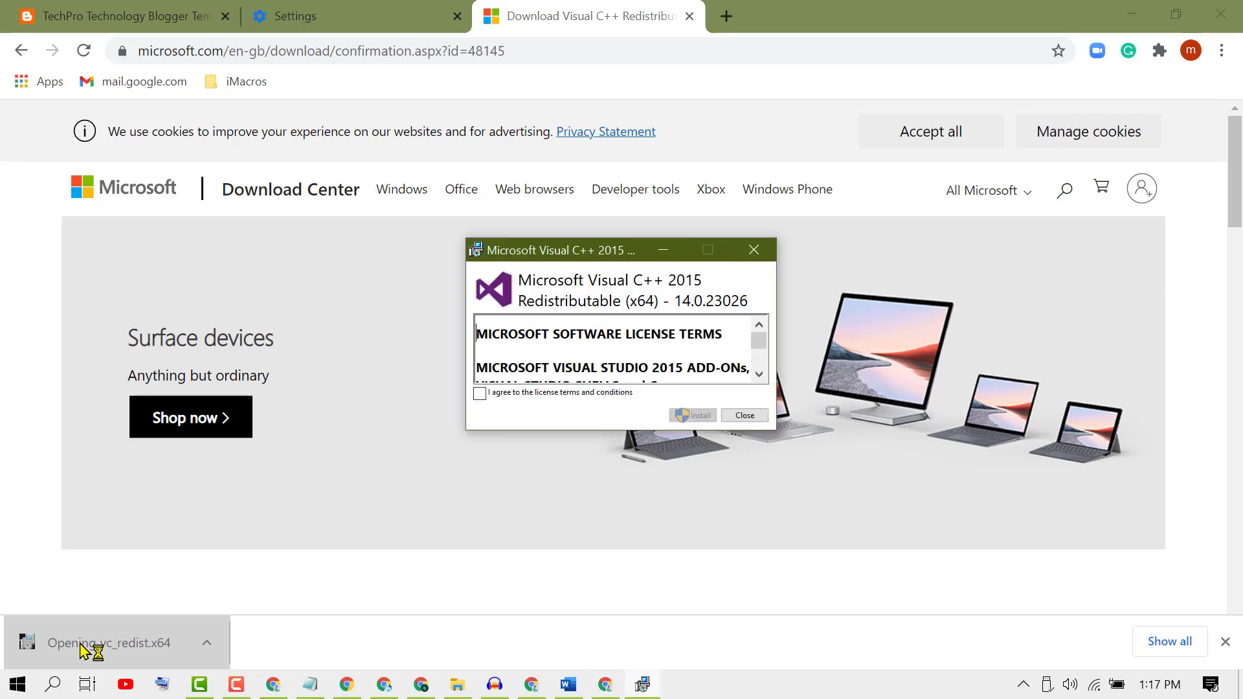
{"action": "left_click", "coordinate": [480, 393]}
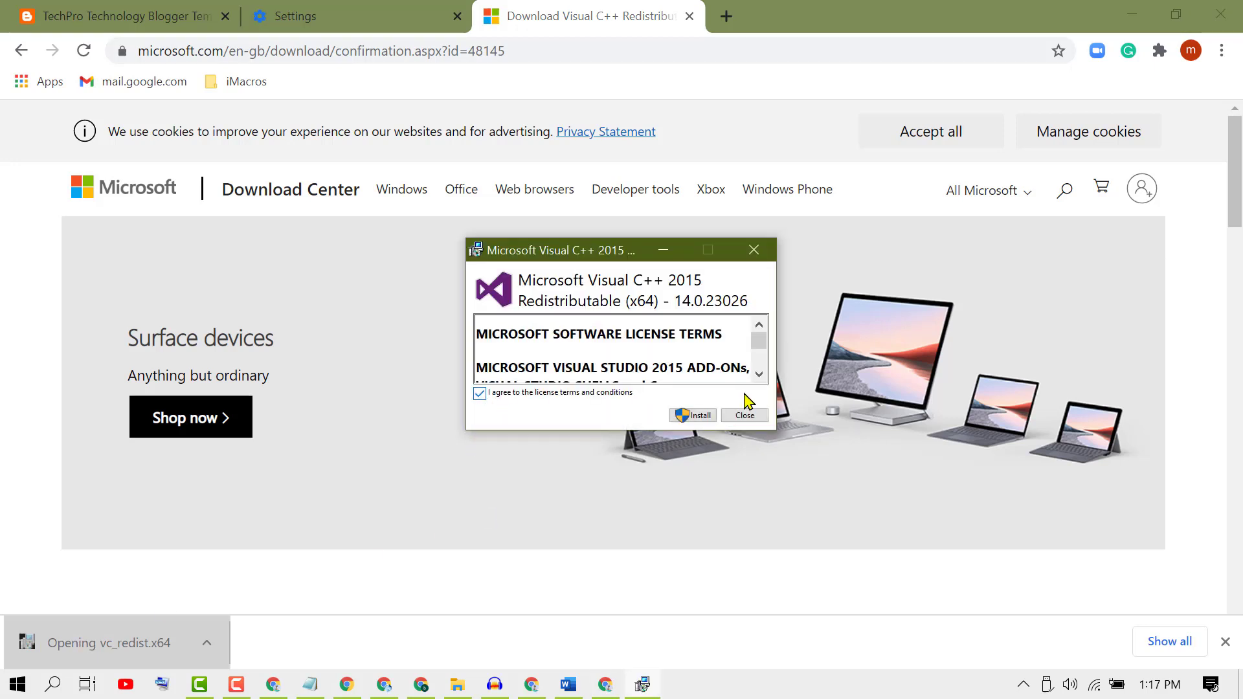
{"action": "left_click", "coordinate": [704, 416]}
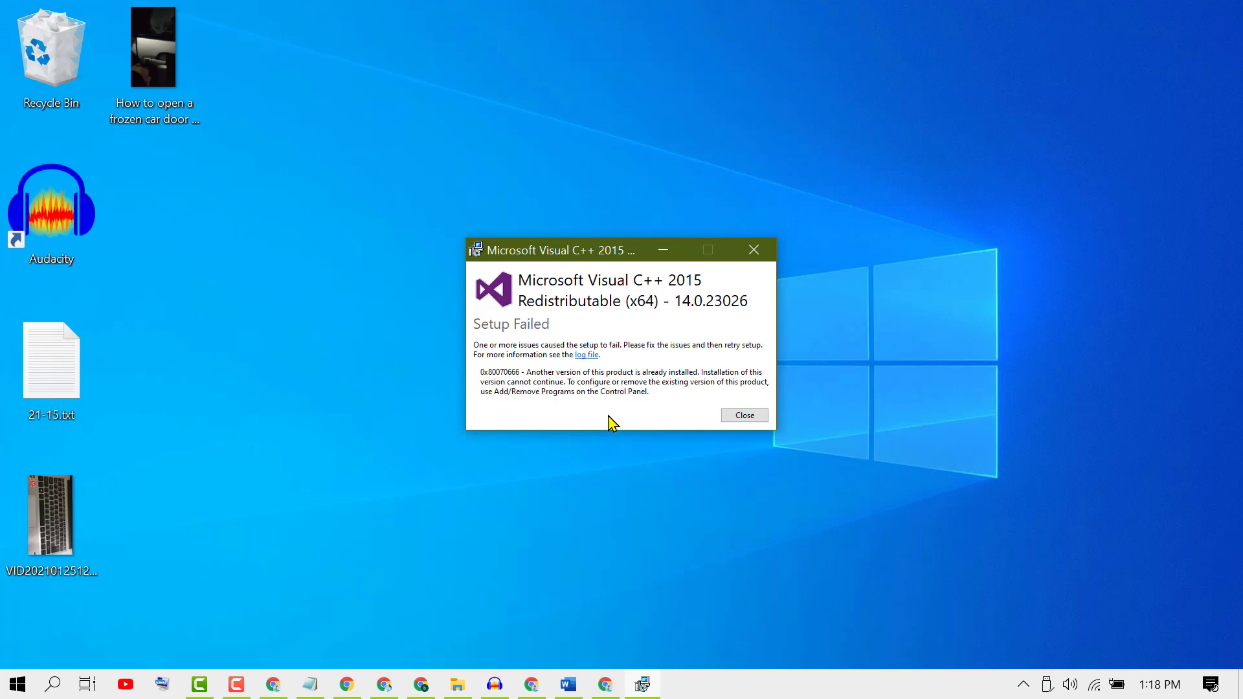
{"action": "left_click", "coordinate": [740, 416]}
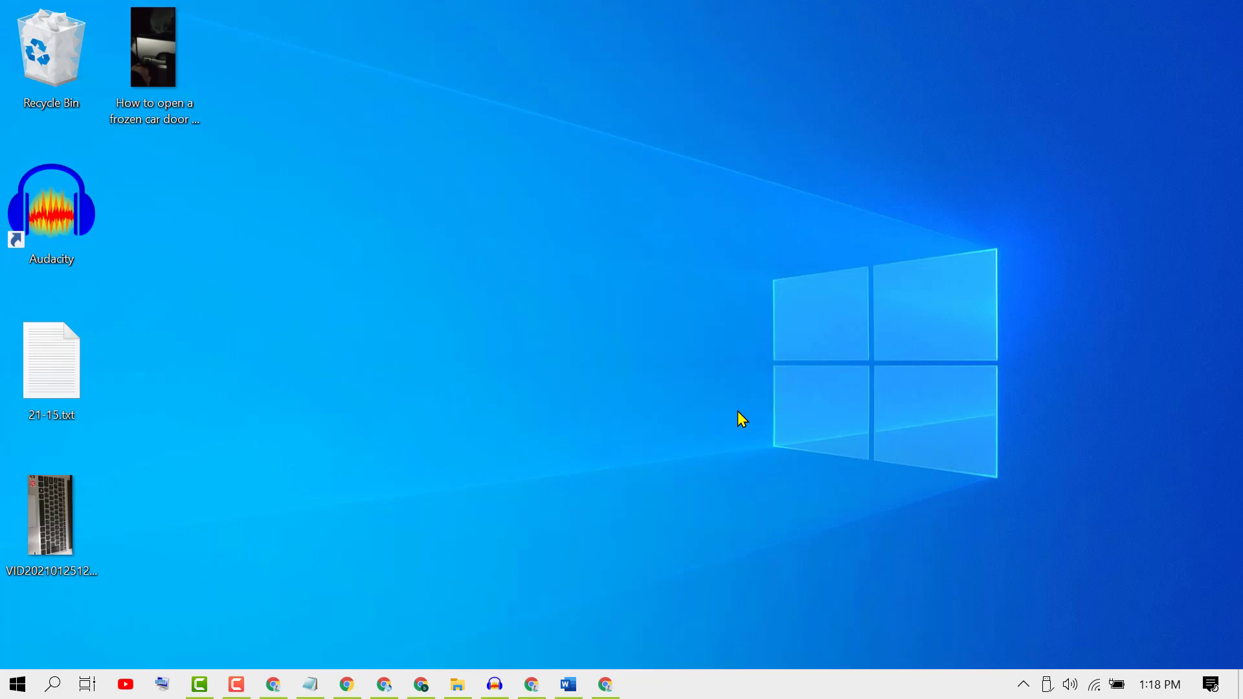